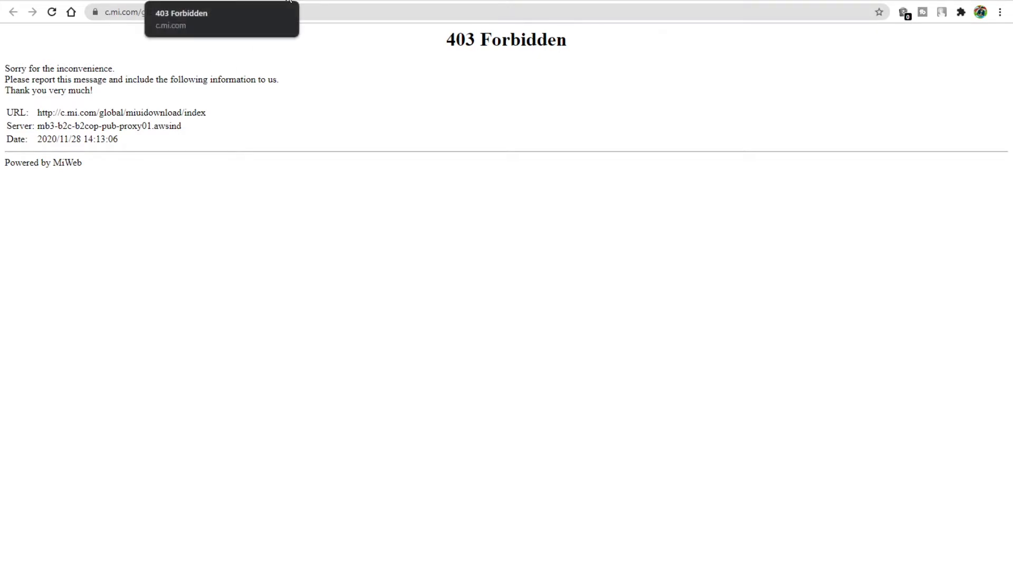
Search Google for "redmi k20 fastboot rom" and open the Xiaomi Firmware Updater result for Redmi K20/Mi 9T.
key(alt+Left)
key(alt+Left)
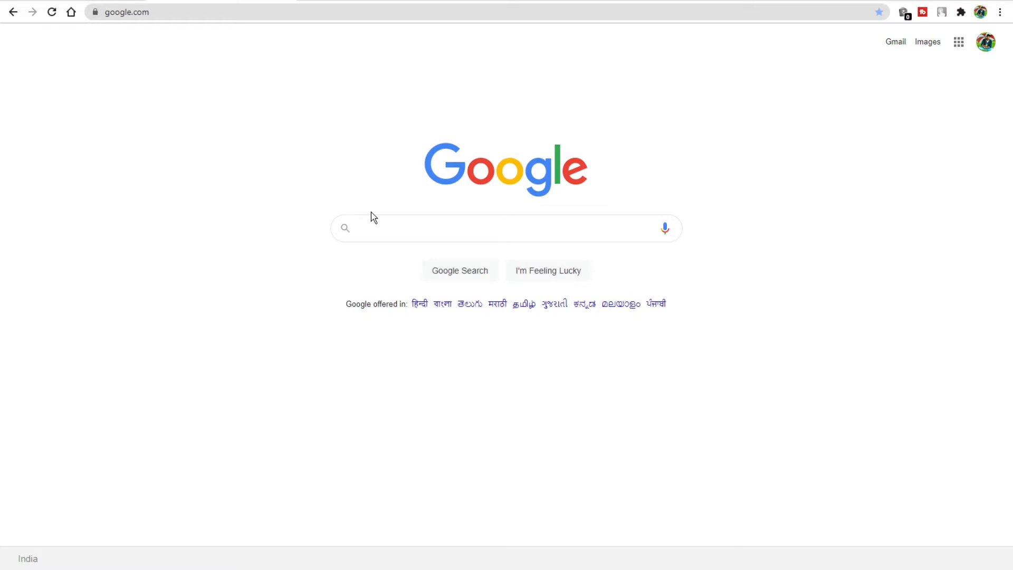
text(redmi)
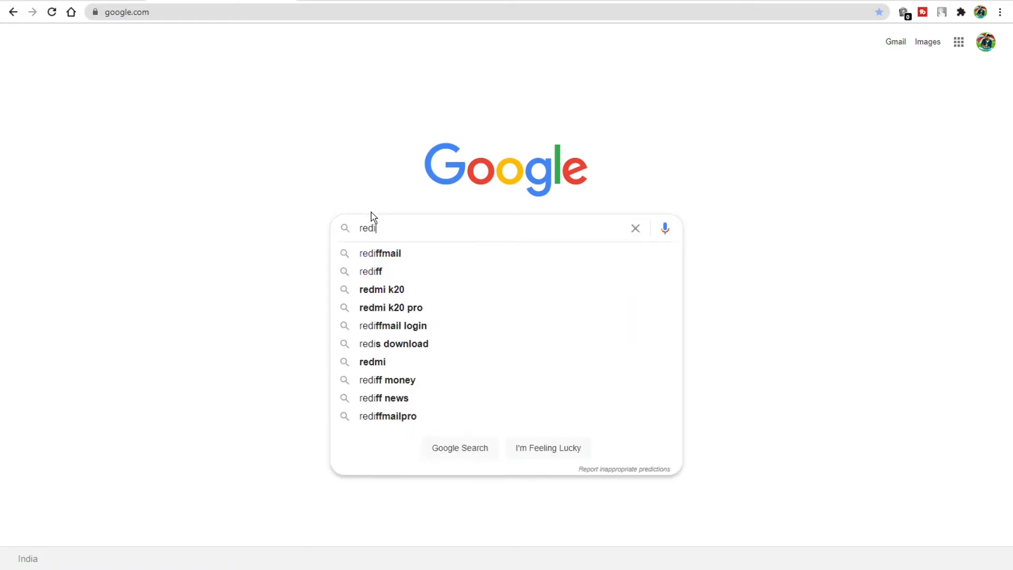
key(Down)
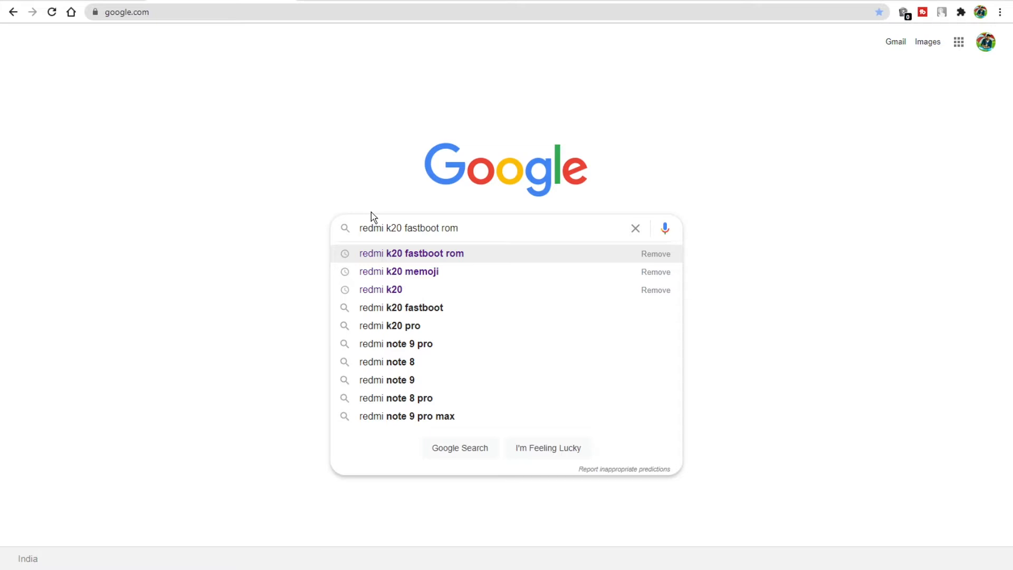
key(Return)
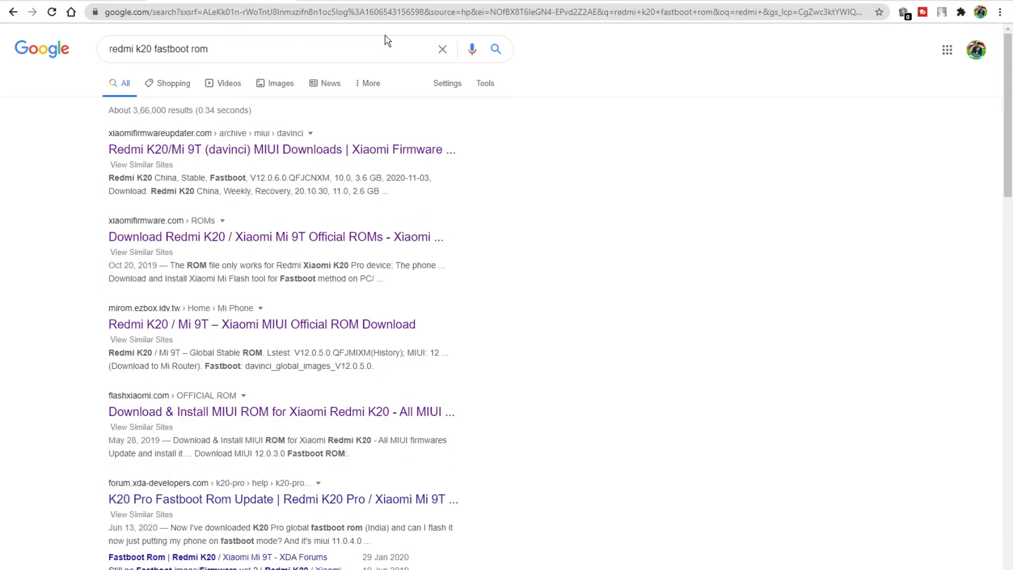
click(202, 151)
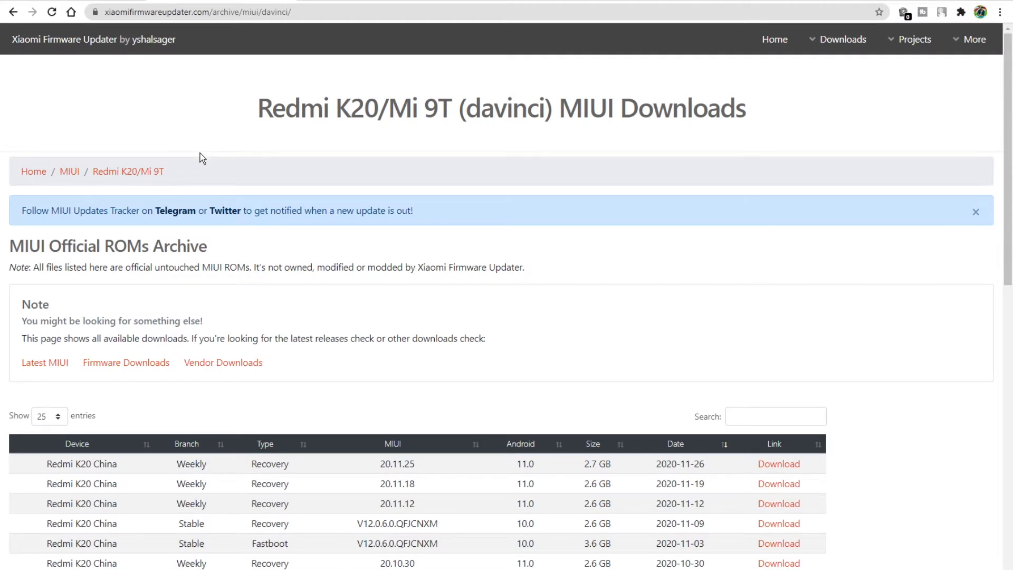
Find "global" on the ROM archive page and highlight the Mi 9T Global device name.
drag(1004, 101, 998, 128)
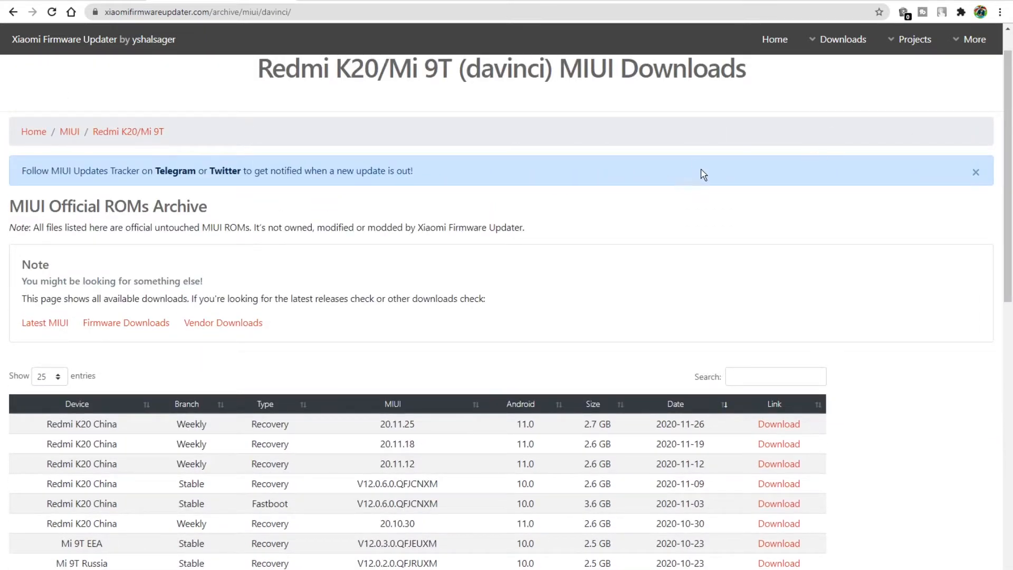
key(ctrl+f)
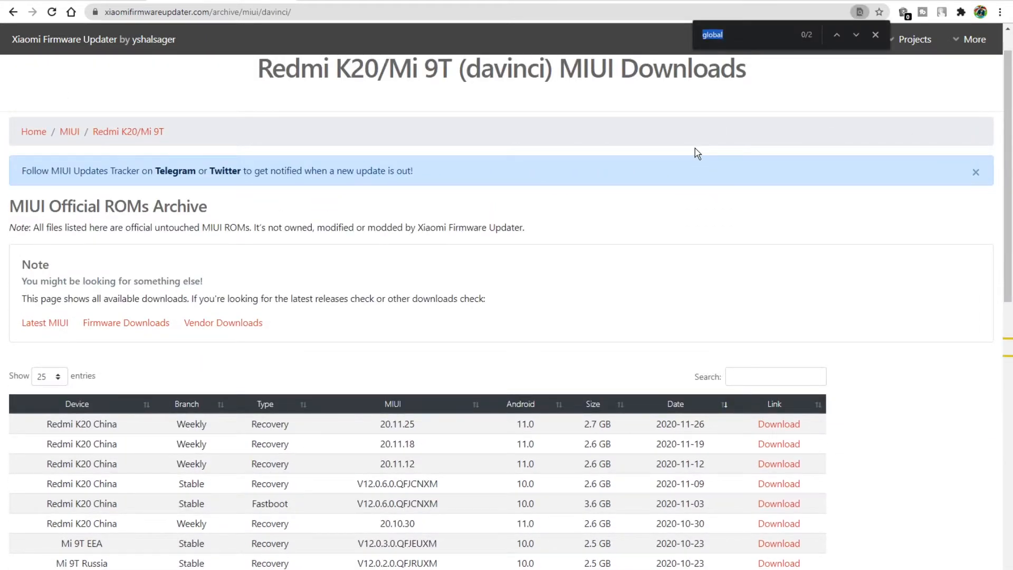
key(Return)
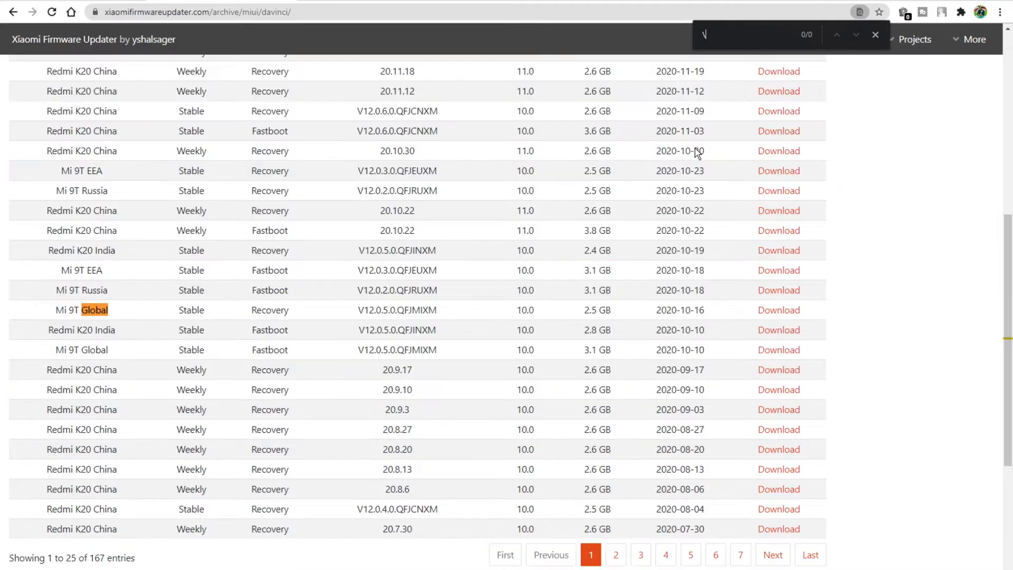
drag(55, 311, 108, 311)
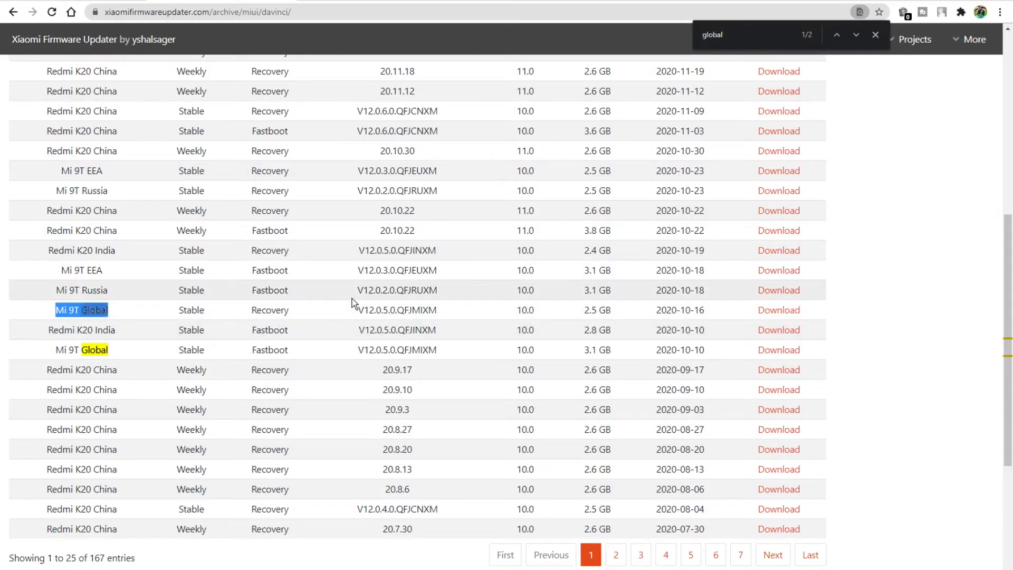
Find "india" on the page and examine the ROM types of the Redmi K20 India entries.
key(ctrl+f)
text(i)
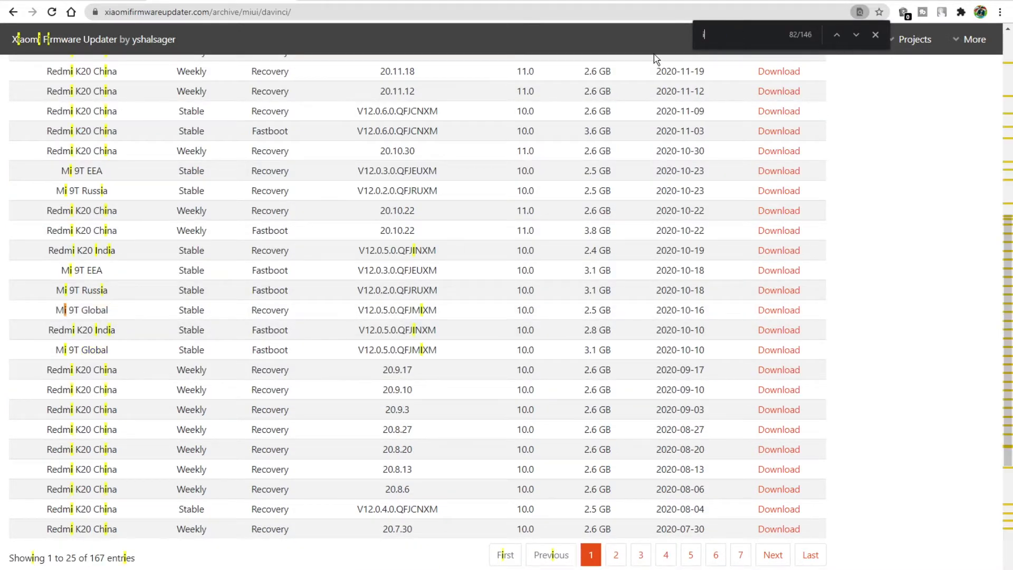
text(ndia)
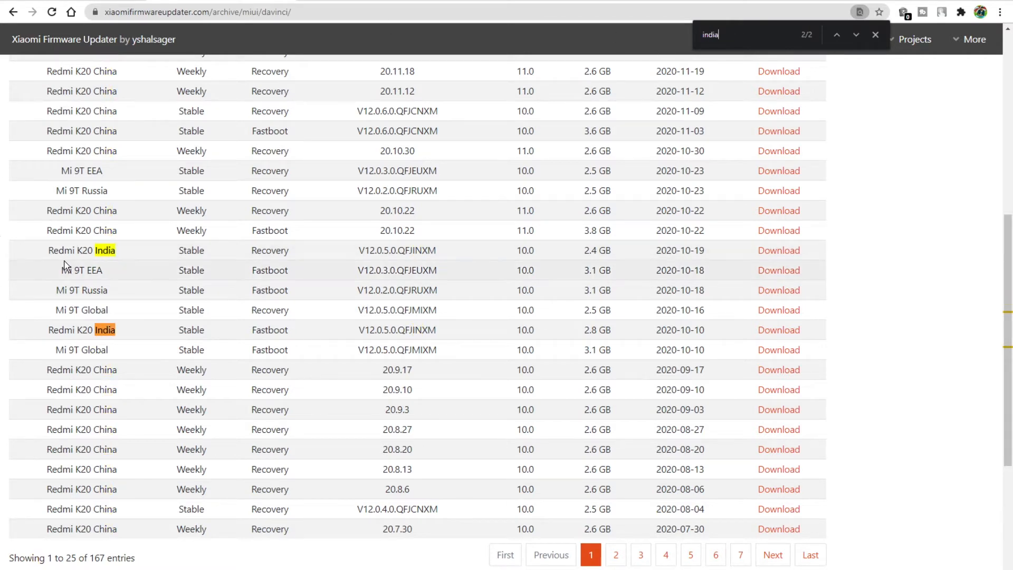
drag(44, 254, 123, 251)
click(274, 247)
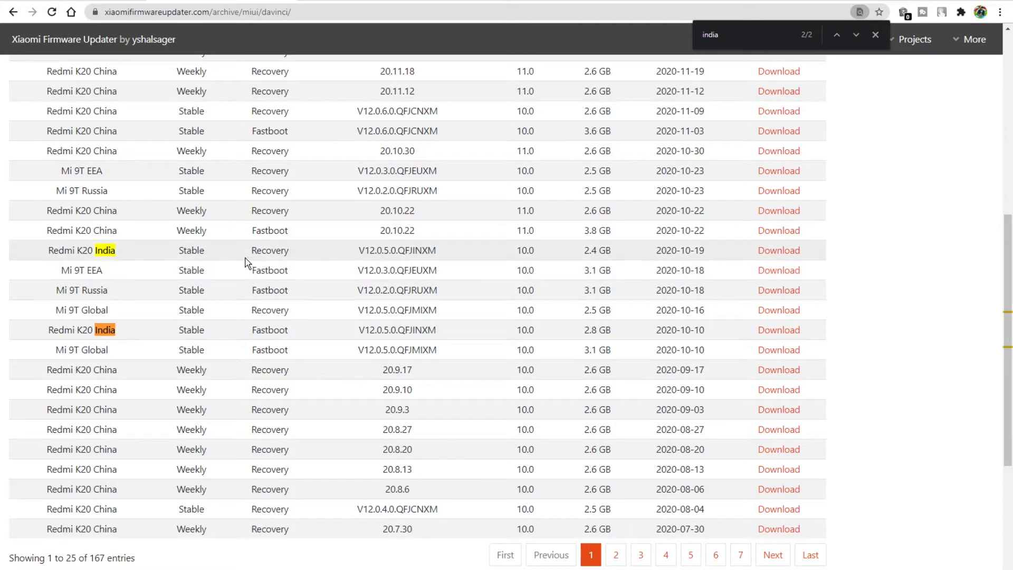
drag(249, 247, 270, 272)
click(301, 275)
drag(49, 252, 124, 253)
drag(251, 250, 276, 246)
drag(46, 329, 147, 331)
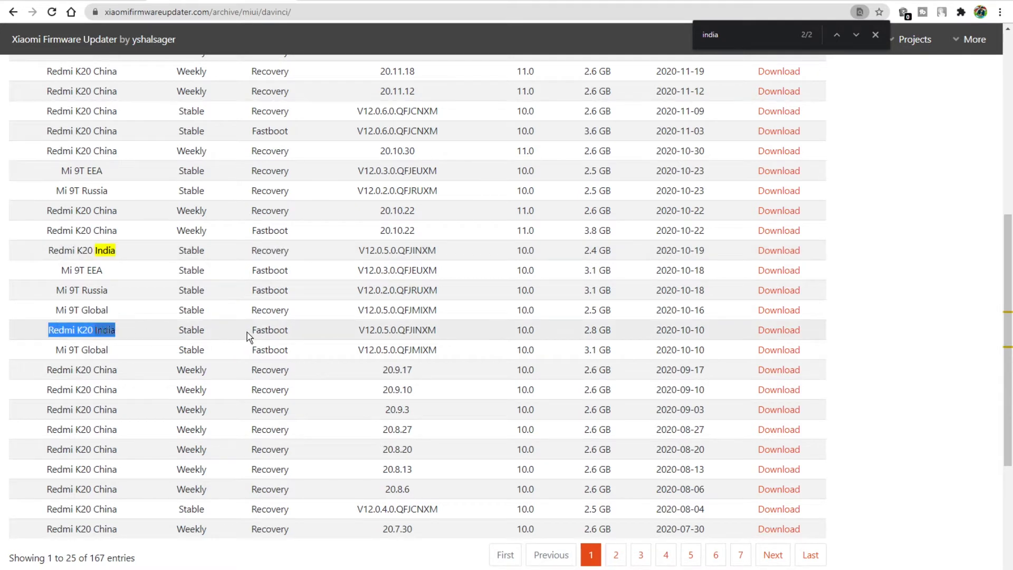
drag(249, 330, 290, 332)
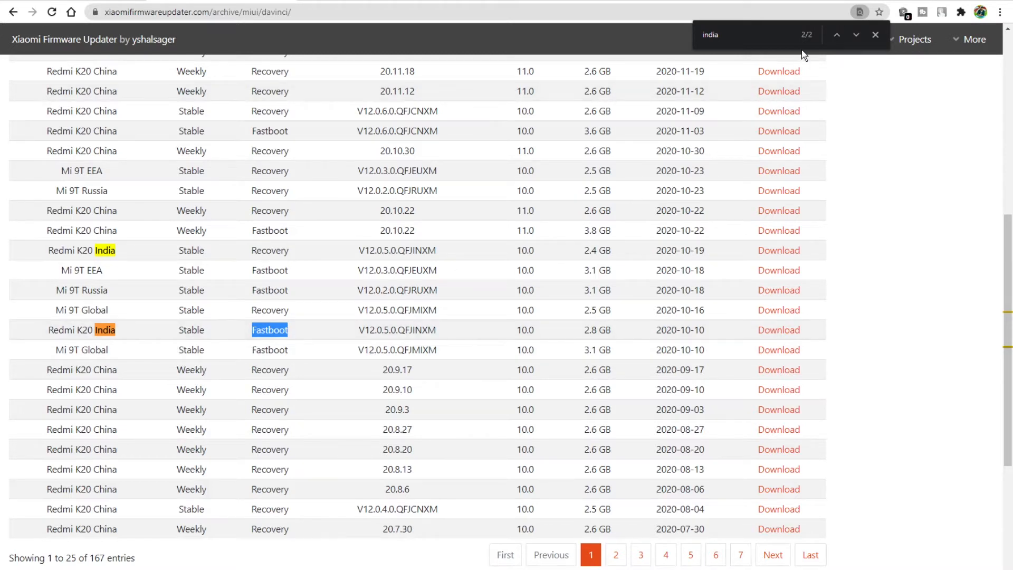
Replace the page search term with "globa" to locate the global ROM entries.
click(746, 35)
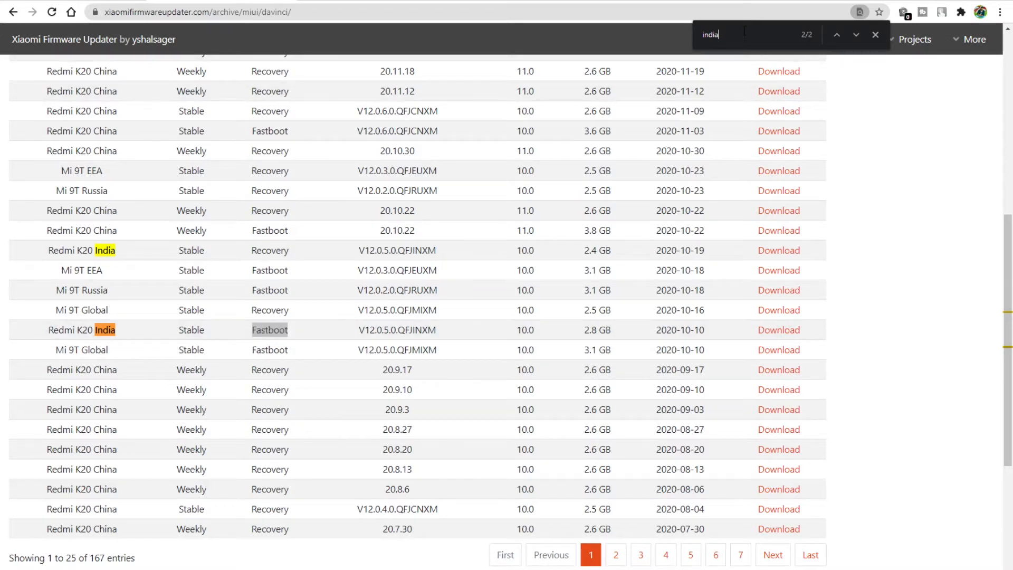
key(BackSpace)
key(BackSpace)
key(BackSpace)
key(BackSpace)
key(BackSpace)
text(globa)
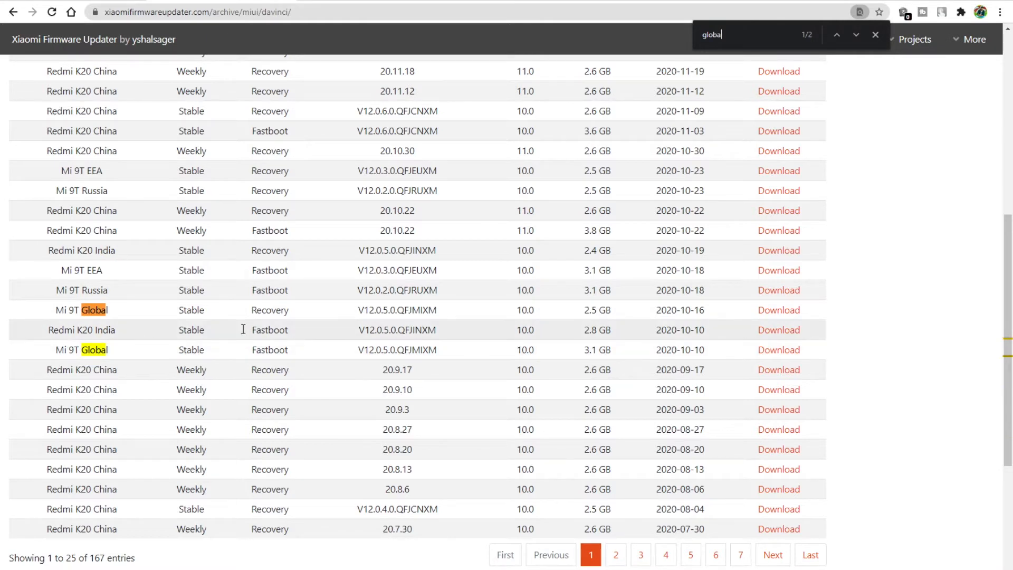
Check the Mi 9T Global Fastboot entry's type and version, and open its download page.
double_click(267, 350)
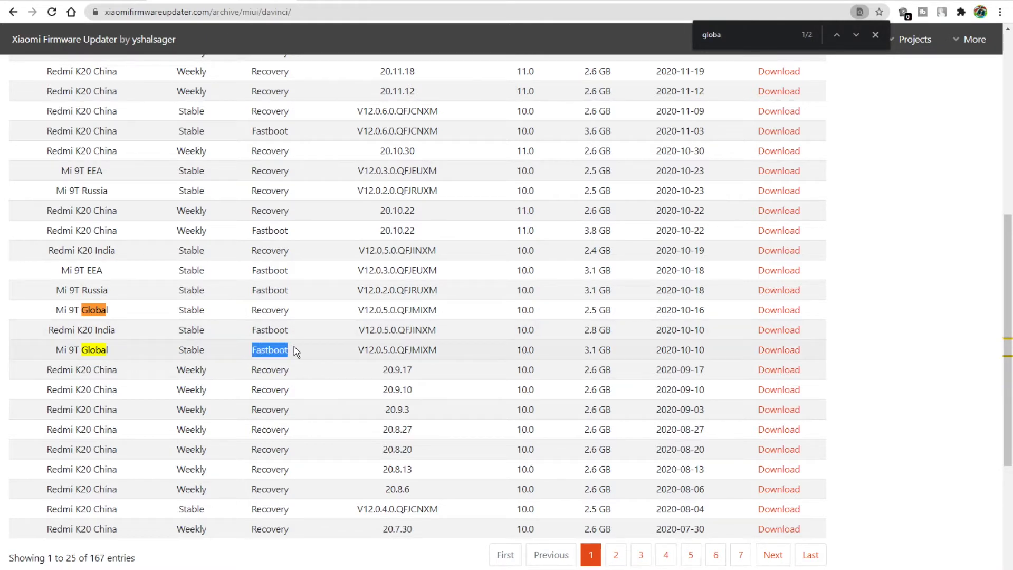
click(392, 354)
drag(381, 352, 397, 354)
click(414, 353)
click(765, 352)
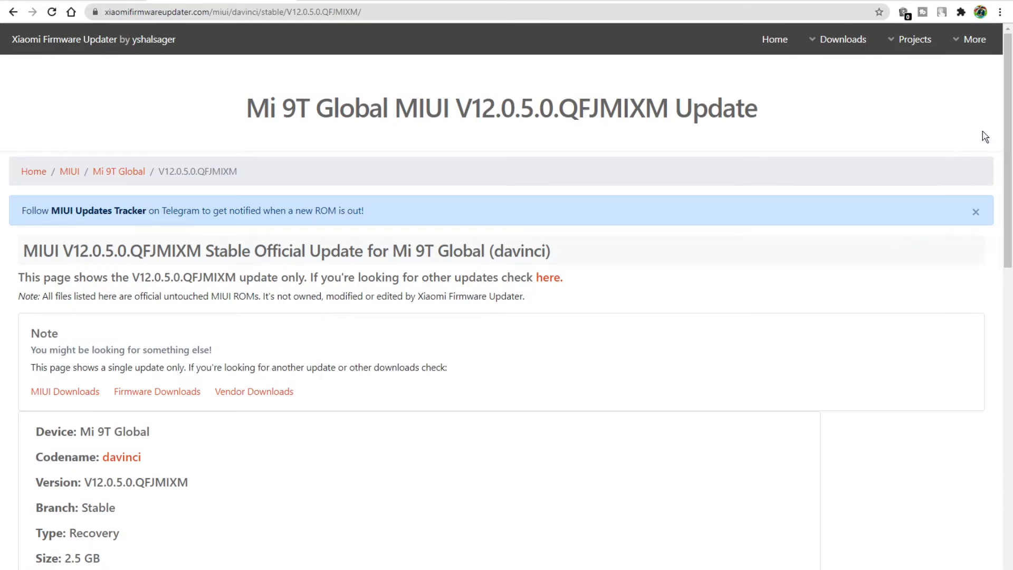
Compare the Recovery and Fastboot packages and download the full Fastboot ROM for Mi 9T Global.
scroll(879, 167, down, 5)
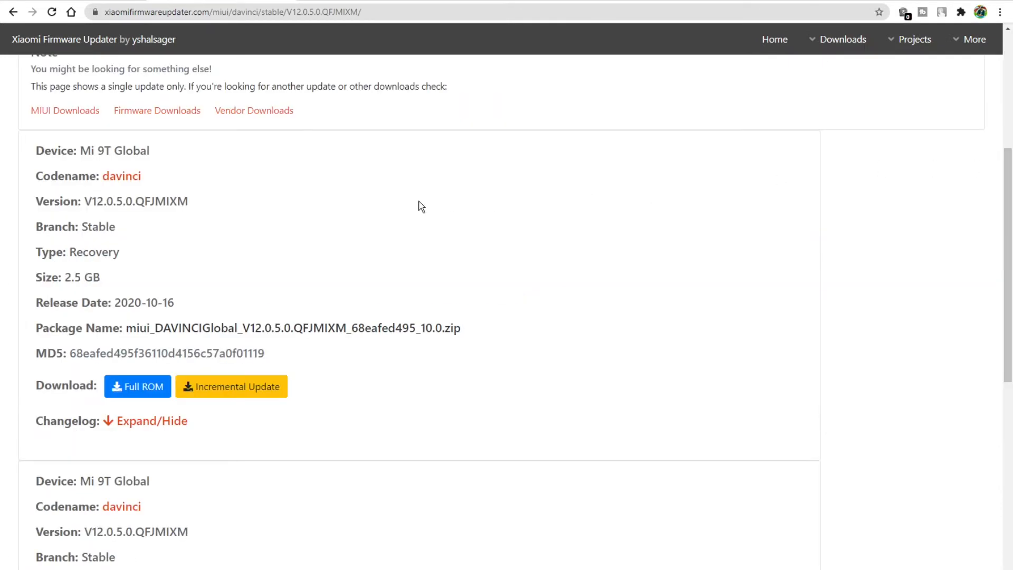
drag(34, 253, 126, 253)
click(36, 272)
drag(1006, 205, 1009, 275)
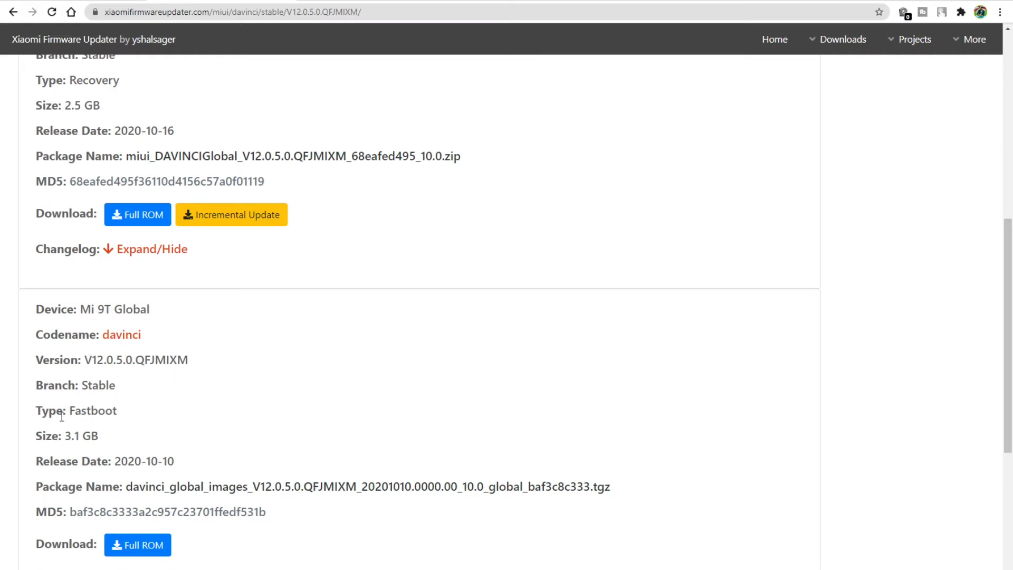
drag(71, 412, 118, 414)
click(134, 428)
scroll(1007, 288, down, 2)
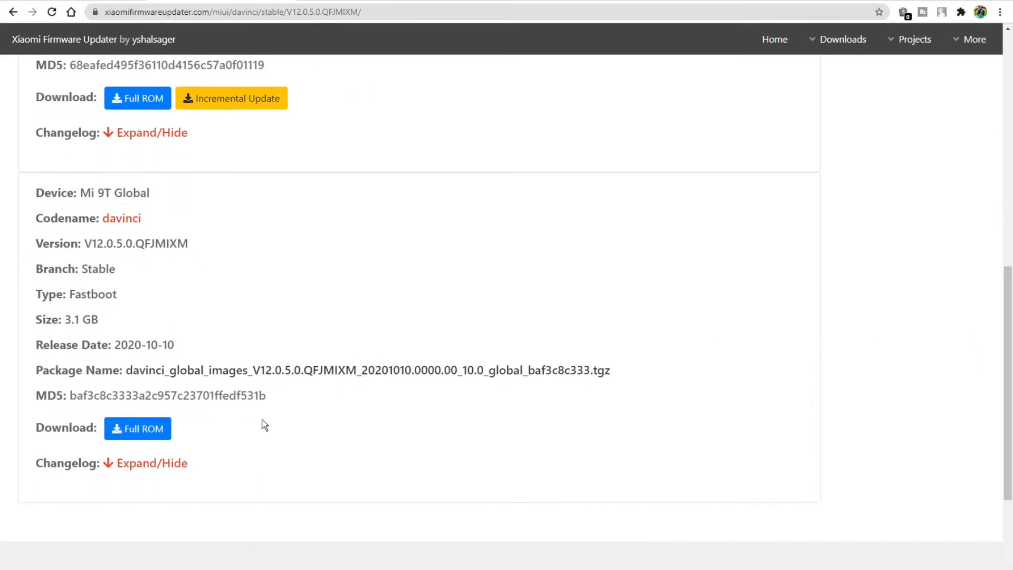
click(129, 438)
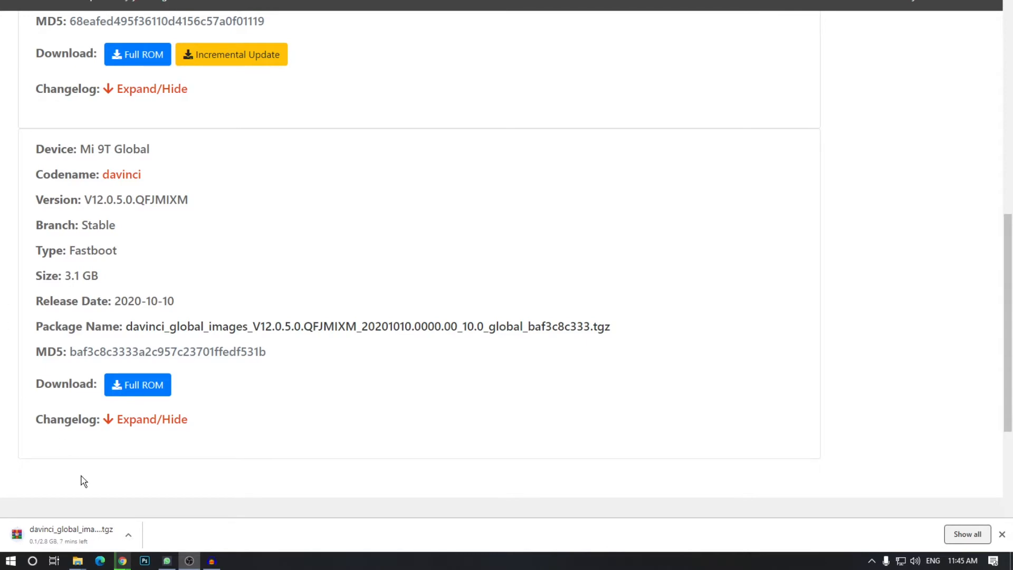
Search Google for "mi flash tool" in a new browser tab.
click(308, 15)
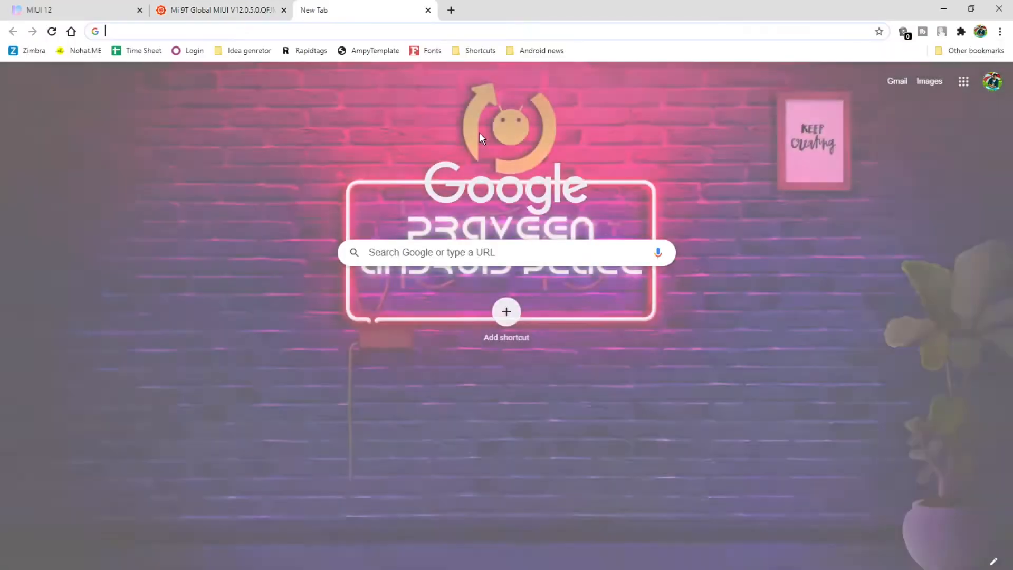
text(f)
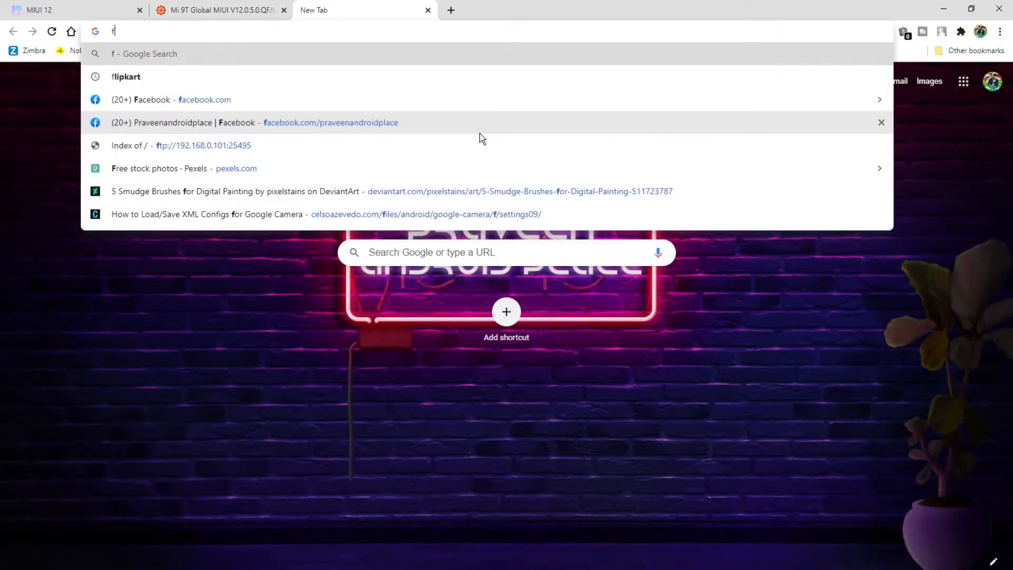
text(m)
key(BackSpace)
key(BackSpace)
text(mi )
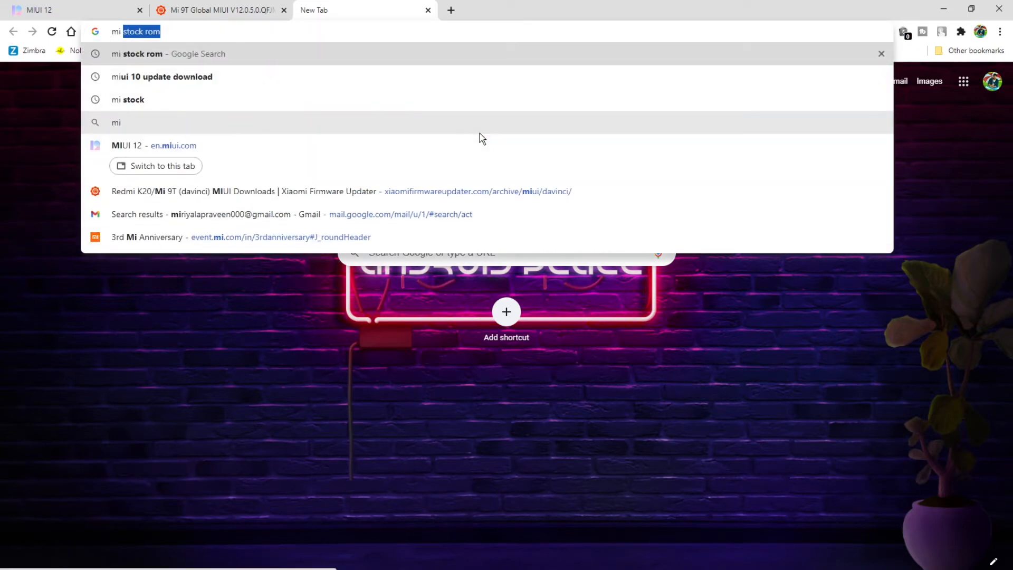
text(fla)
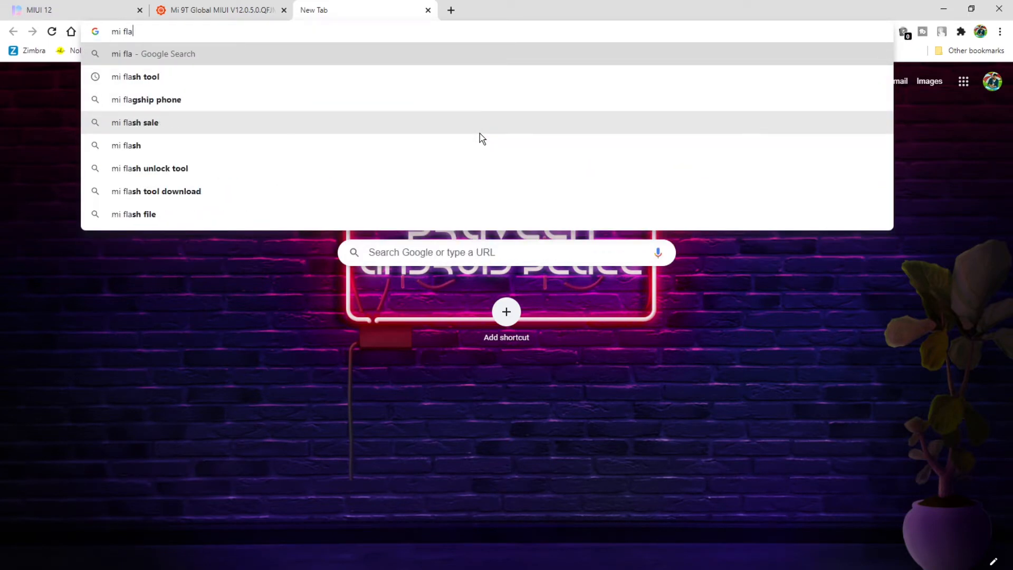
key(Up)
key(Up)
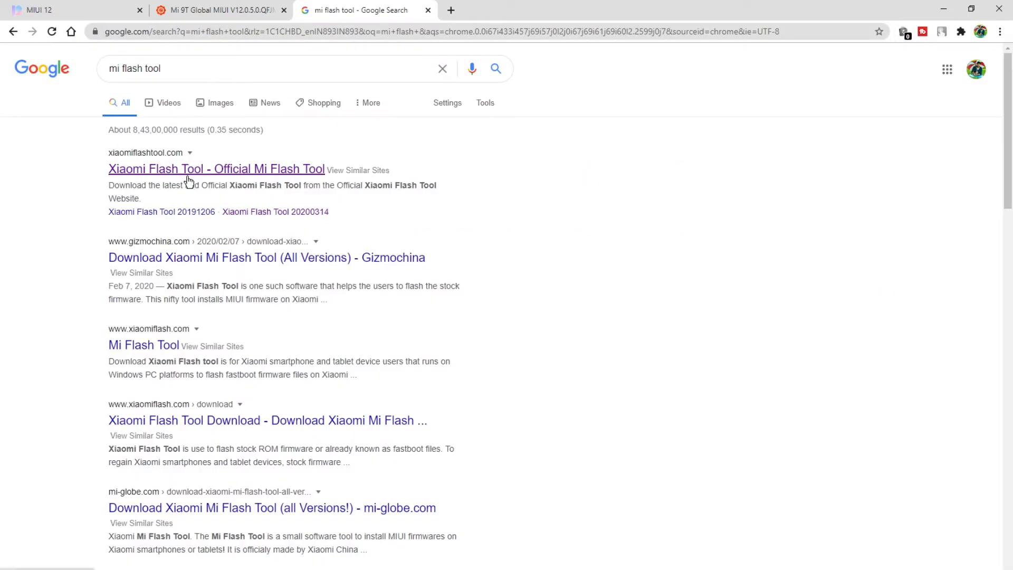
Open the official Xiaomi Flash Tool site and show the download section of Xiaomi Flash Tool 20200314.
click(187, 176)
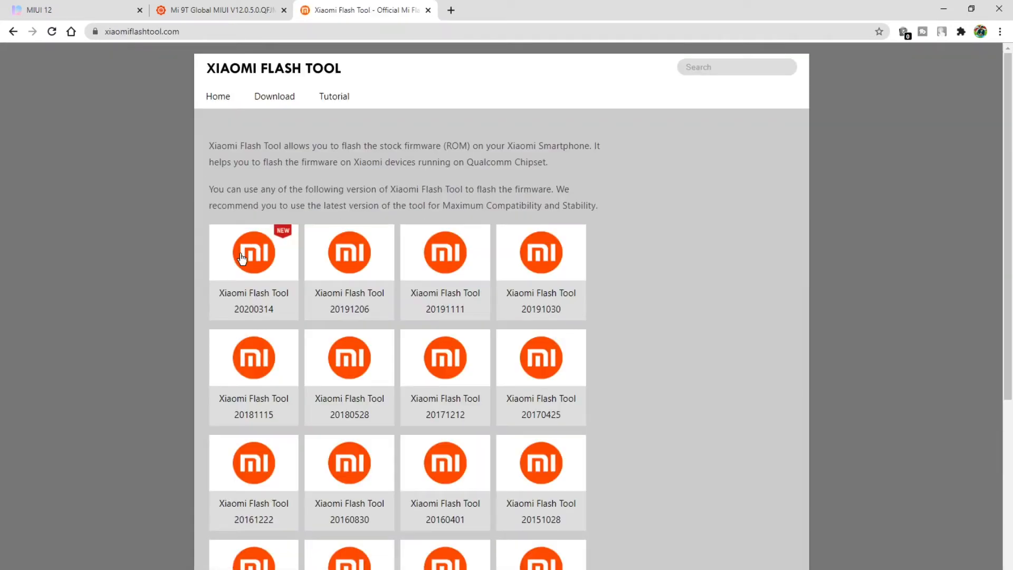
click(244, 257)
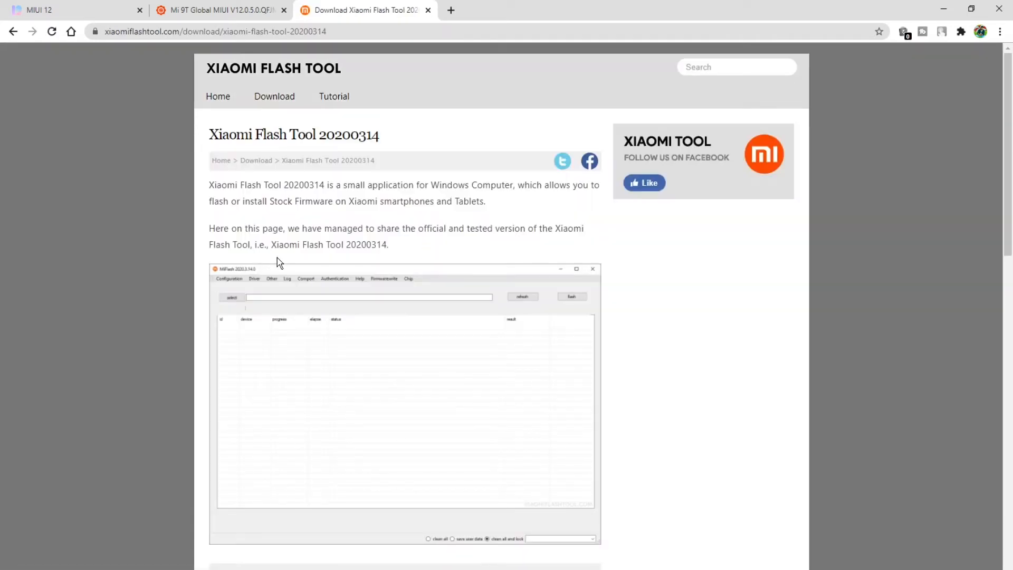
scroll(337, 227, down, 5)
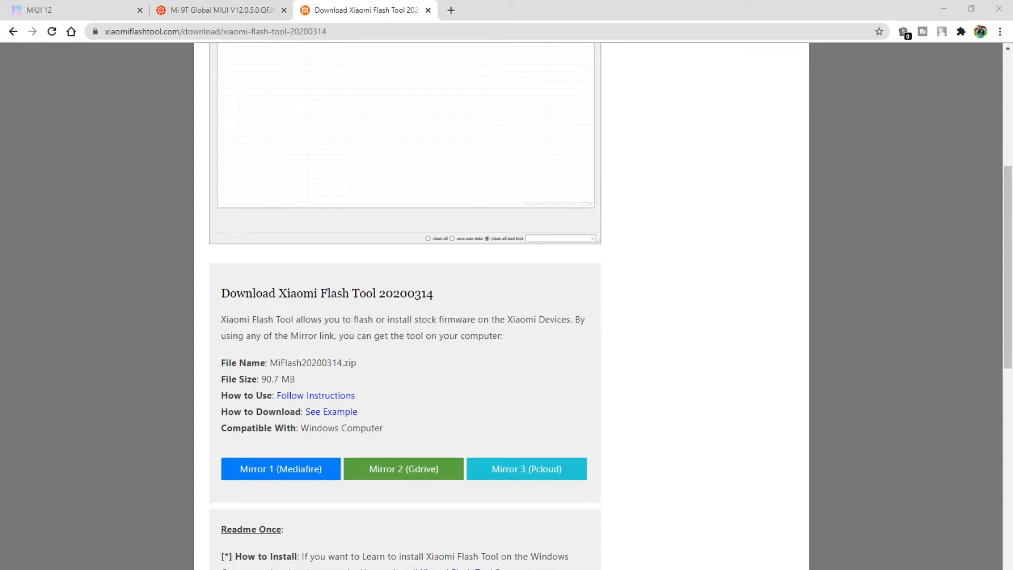
Launch the MiFlash application and reposition its window on the desktop.
key(super)
click(93, 506)
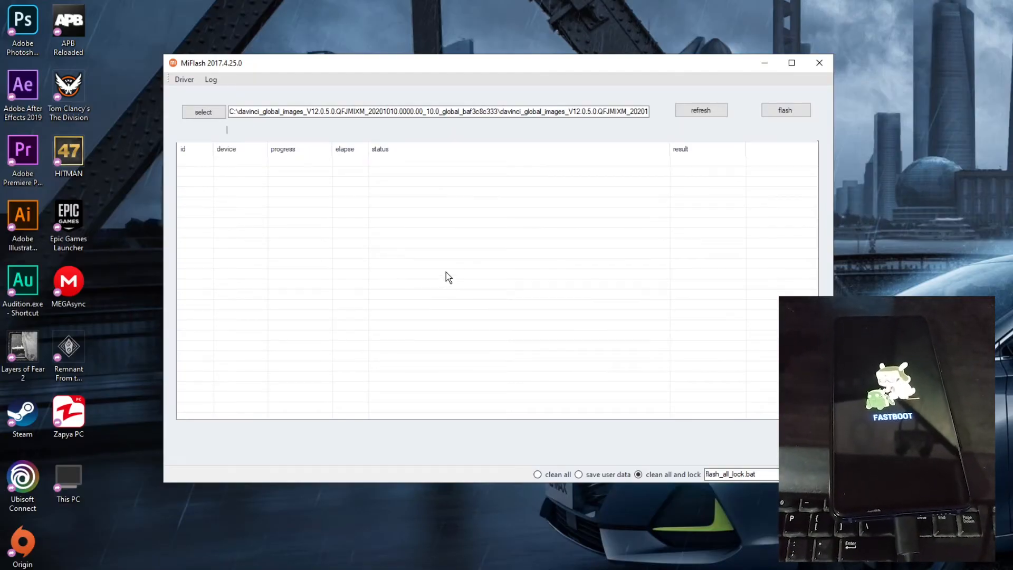
drag(403, 69, 385, 65)
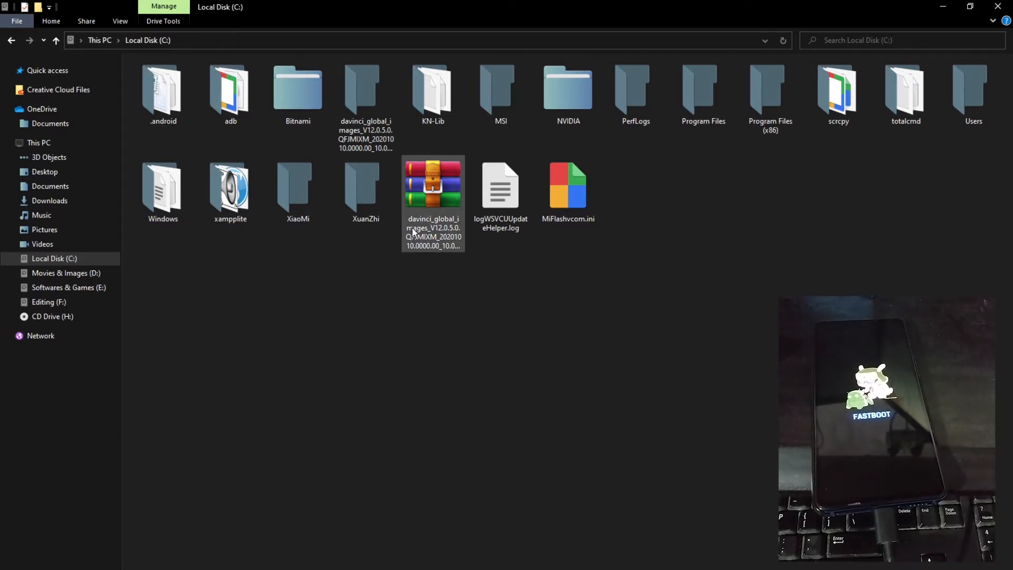
Try to extract the davinci_global_images ROM archive on Local Disk (C:) into a folder of the same name.
click(11, 40)
double_click(195, 115)
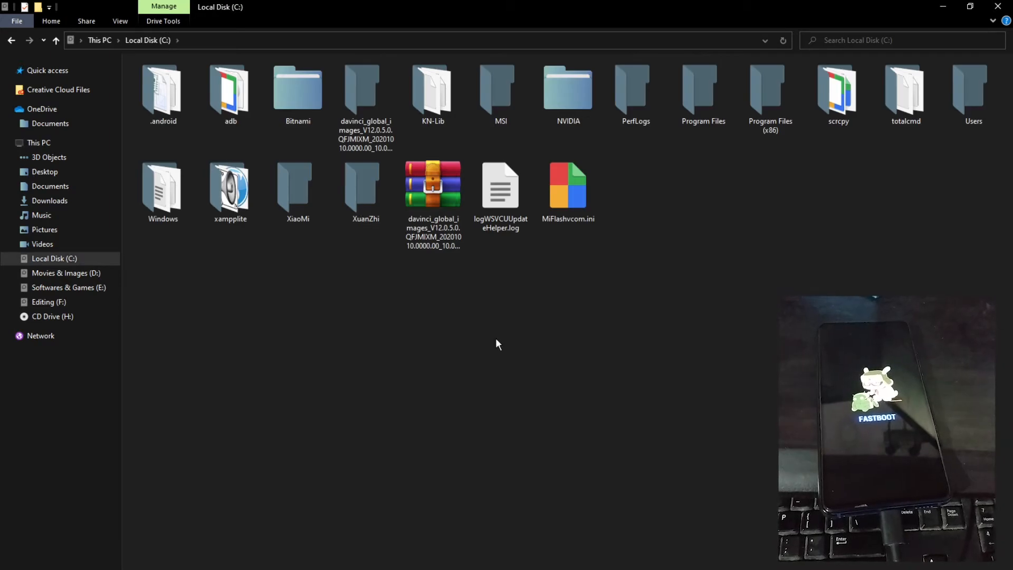
click(428, 234)
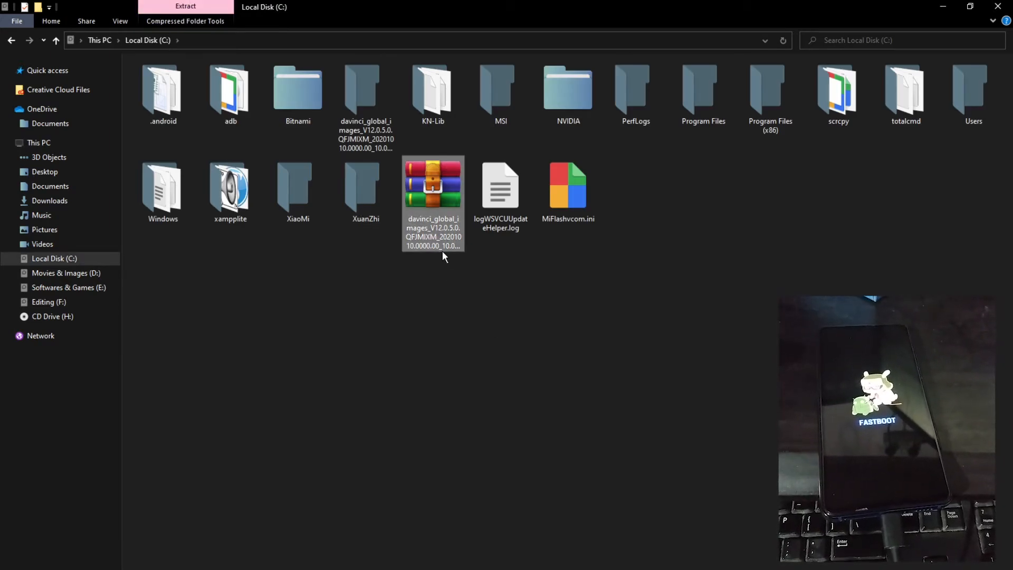
right_click(439, 193)
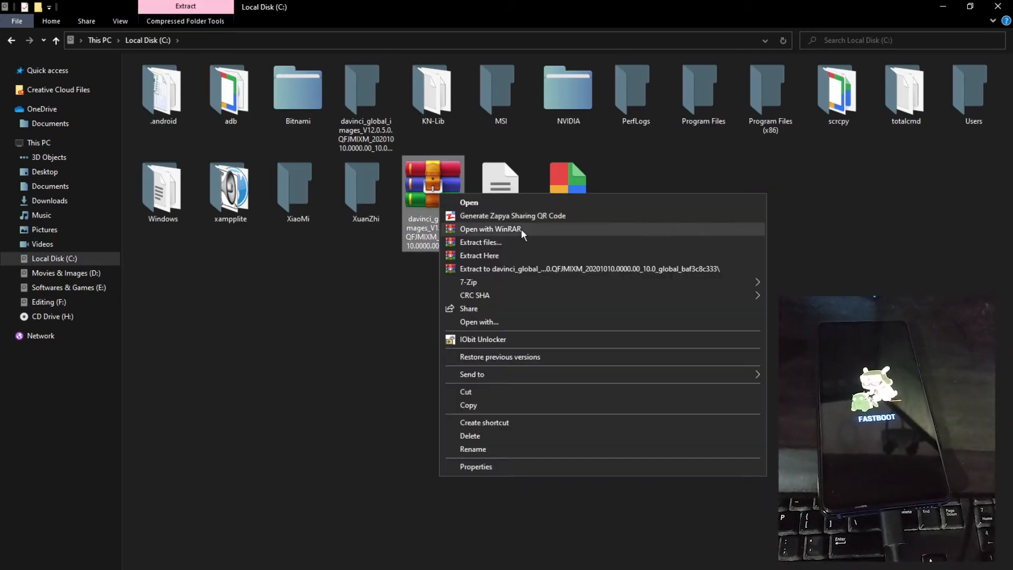
click(518, 269)
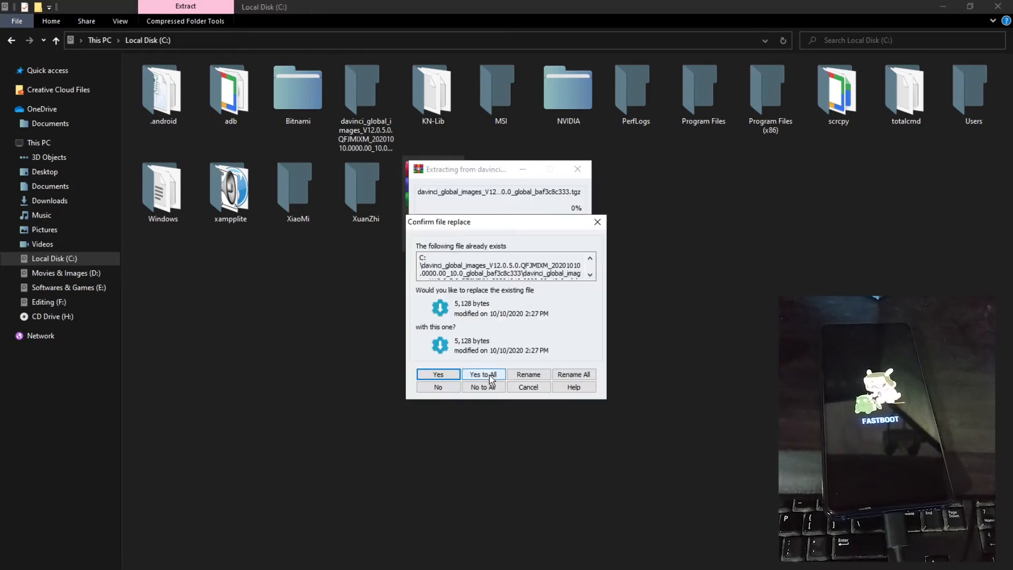
click(597, 222)
right_click(536, 342)
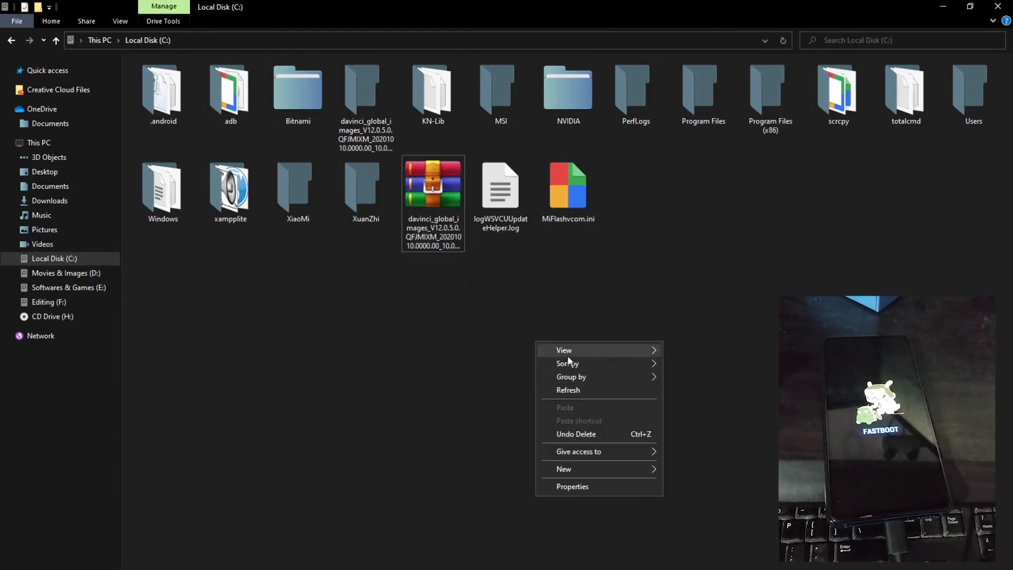
click(578, 390)
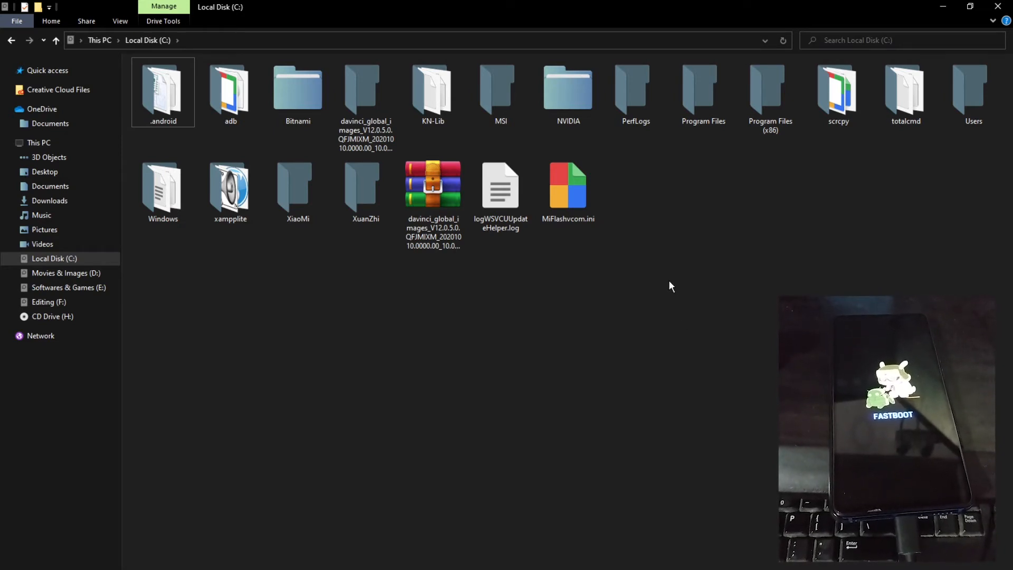
Examine the flash scripts and images folder inside the extracted davinci_global_images folders on drive C:.
click(364, 109)
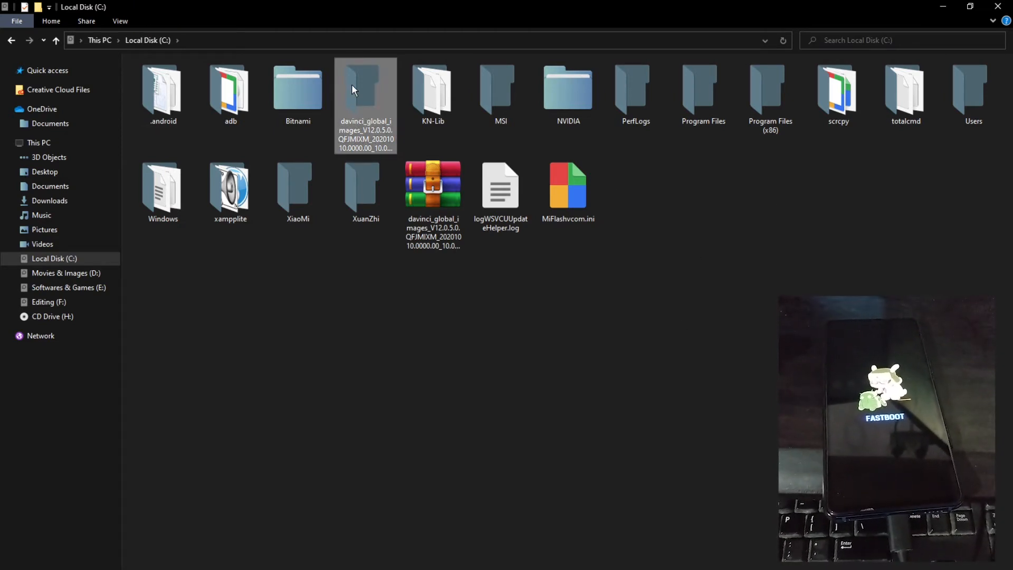
double_click(351, 85)
double_click(238, 79)
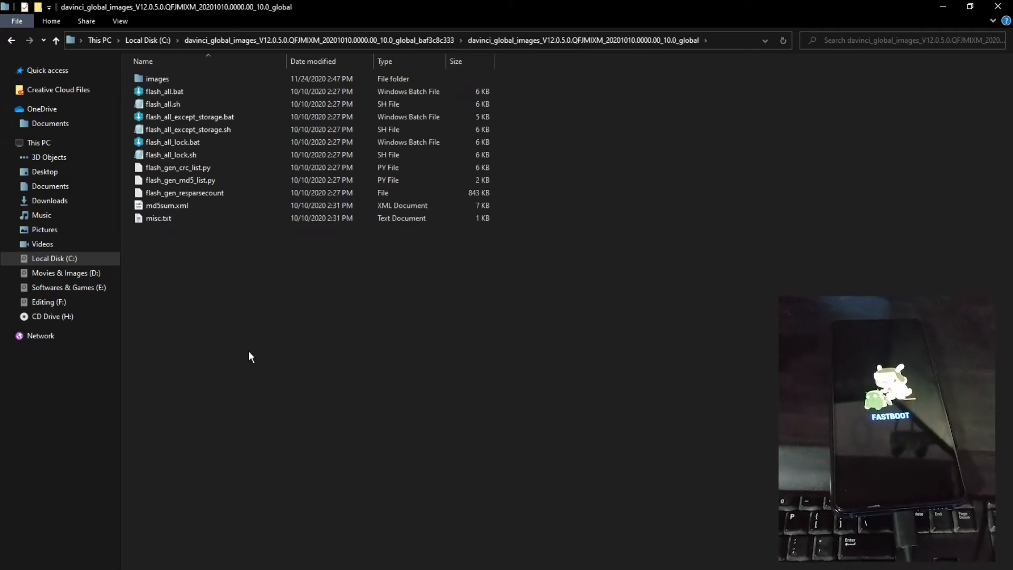
key(BackSpace)
key(BackSpace)
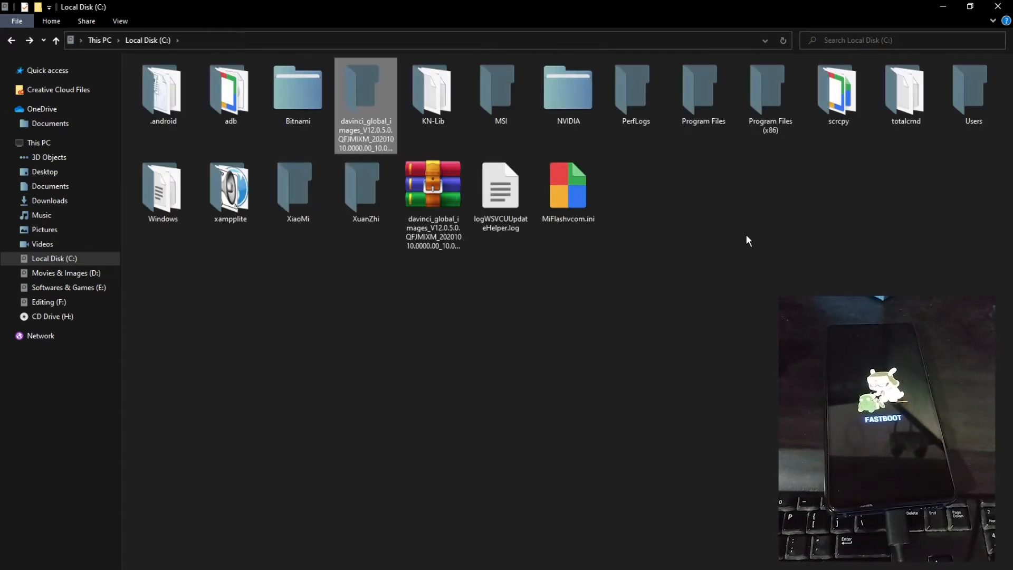
click(943, 6)
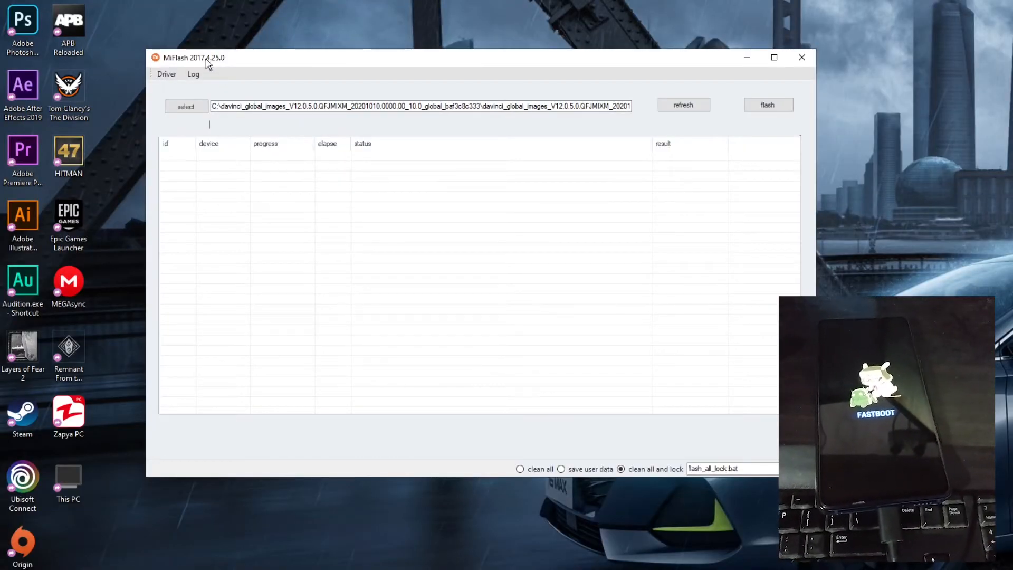
In MiFlash, set the software path to the inner davinci_global_images_V12.0.5.0.QFJMIXM_20201010.0000.00_10.0_global folder on Local Disk (C:).
drag(209, 62, 235, 62)
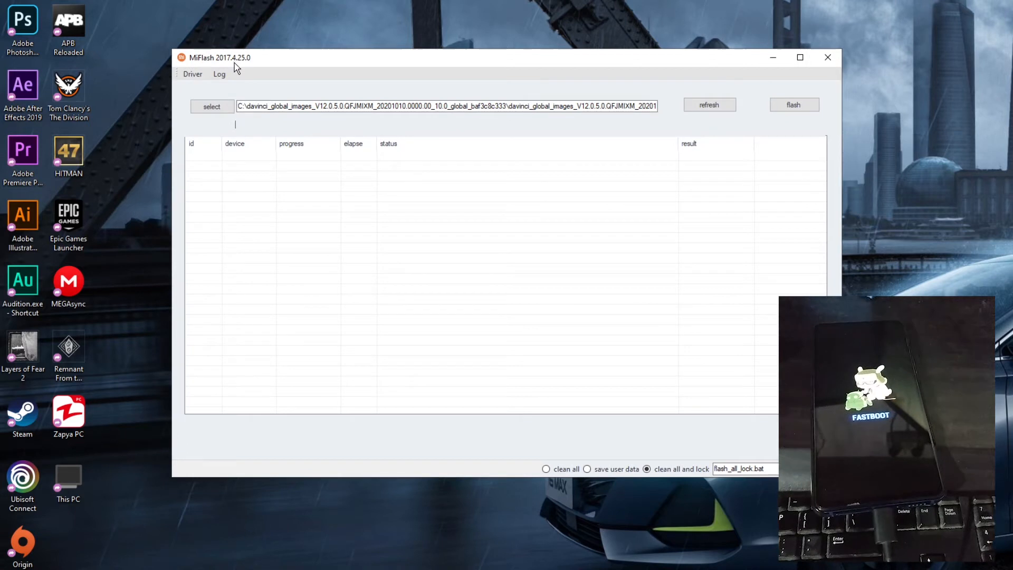
click(213, 107)
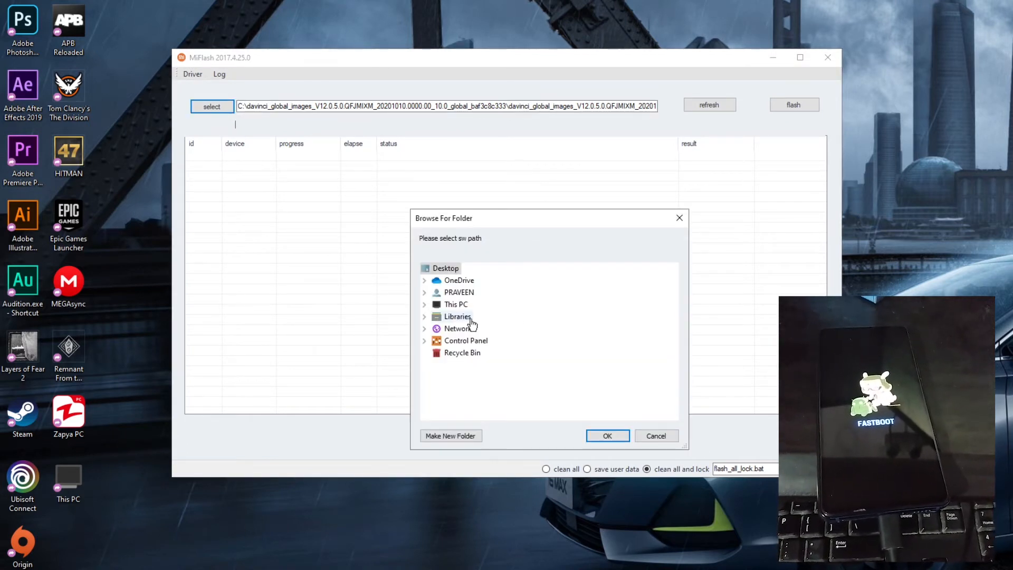
click(424, 293)
click(427, 298)
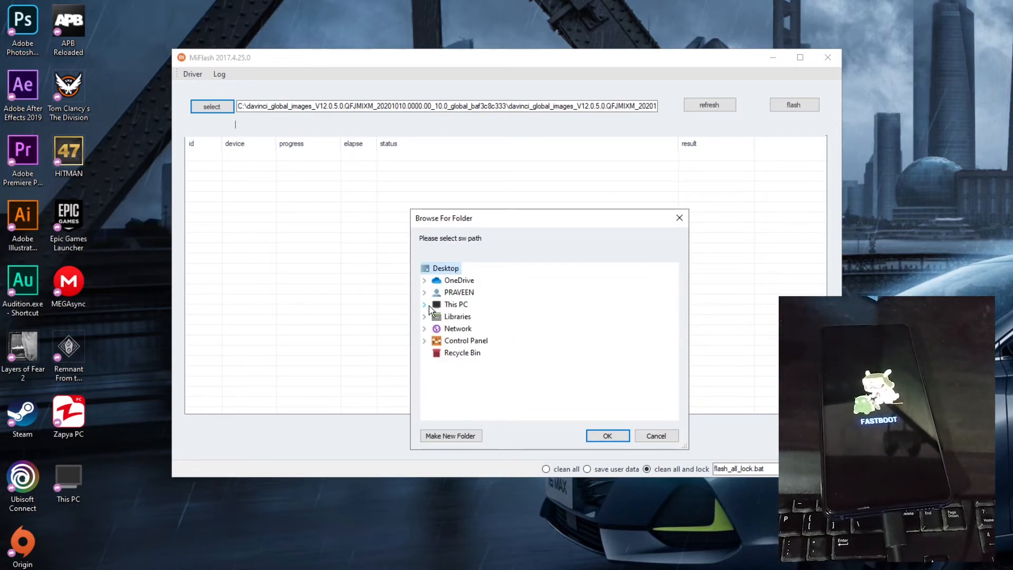
click(427, 310)
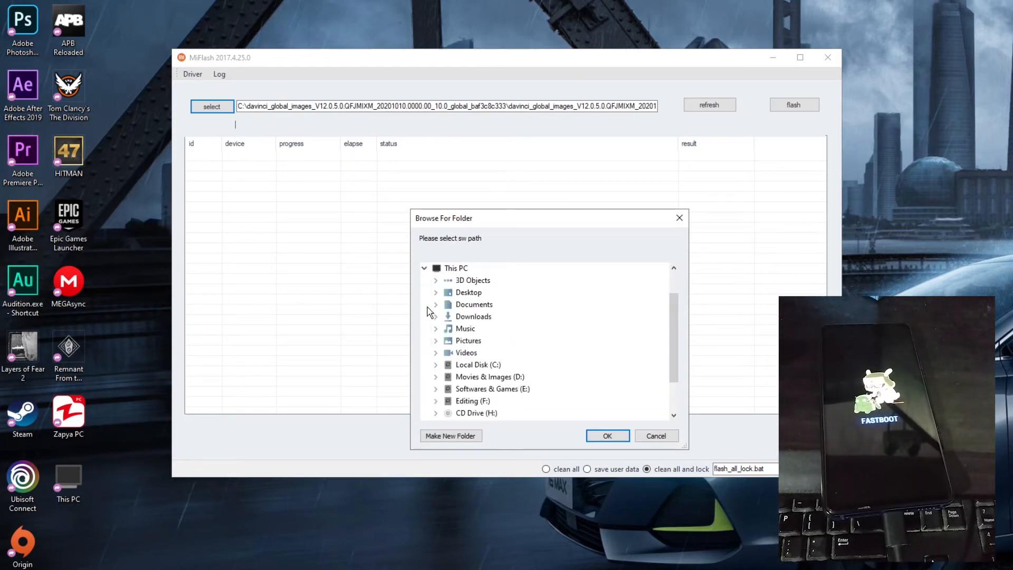
click(436, 364)
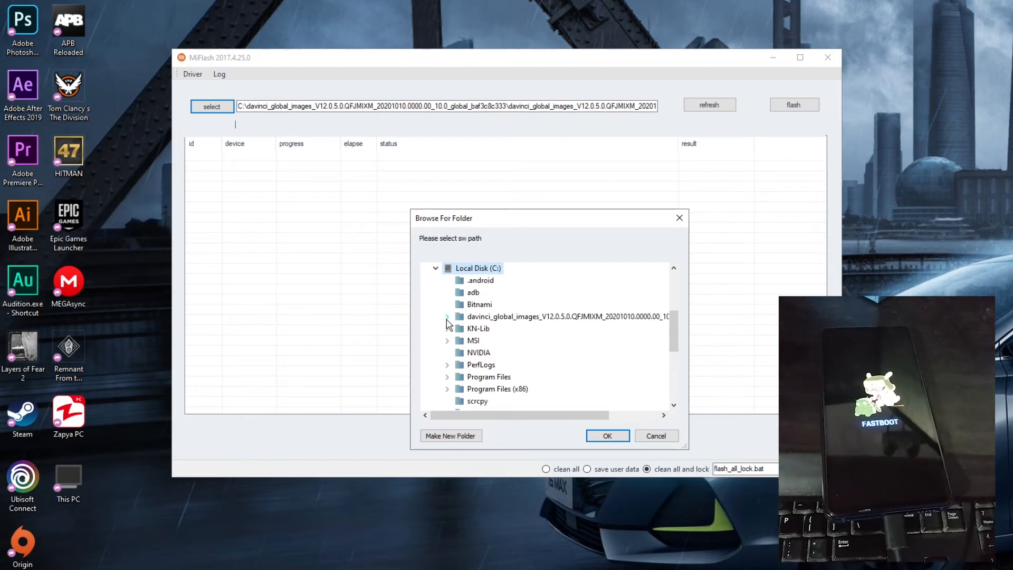
click(447, 317)
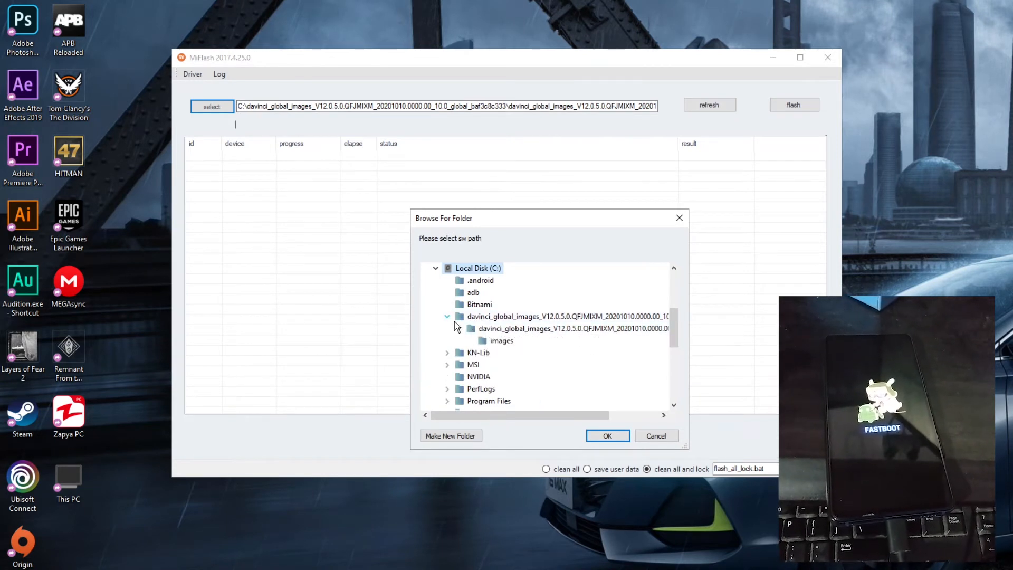
click(502, 333)
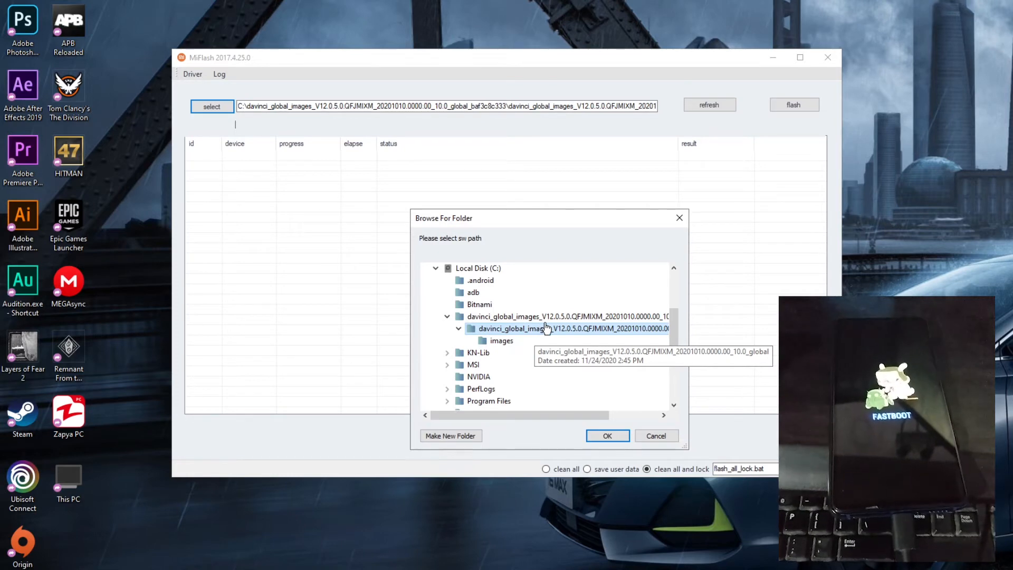
click(599, 437)
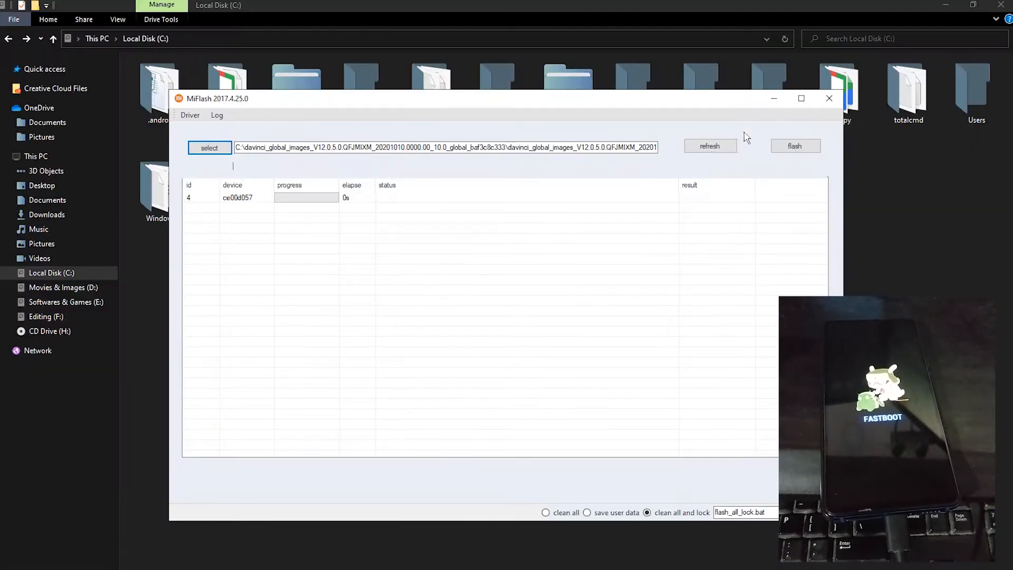
Refresh the list of connected devices and start flashing the selected ROM to the phone.
click(718, 145)
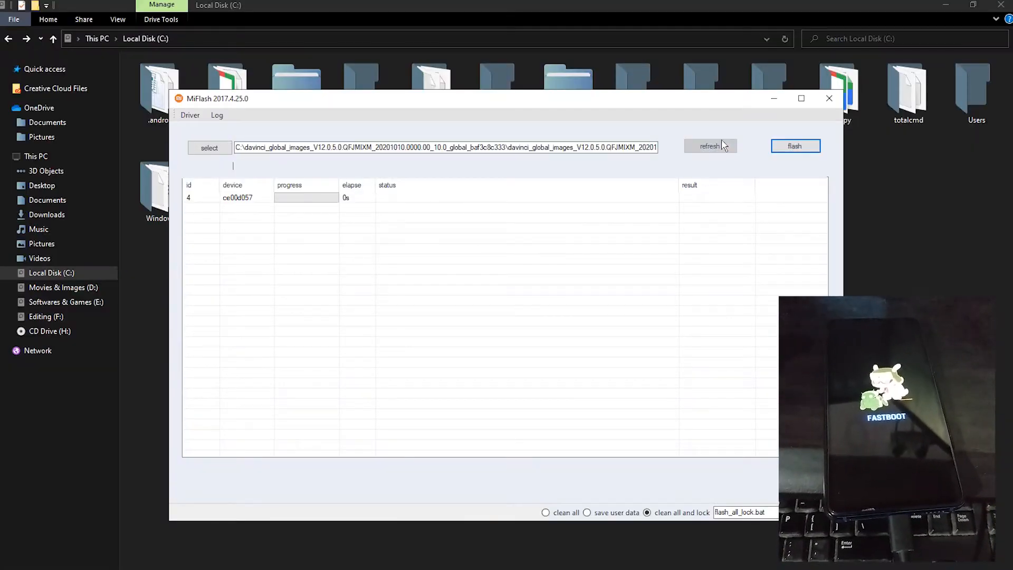
click(805, 148)
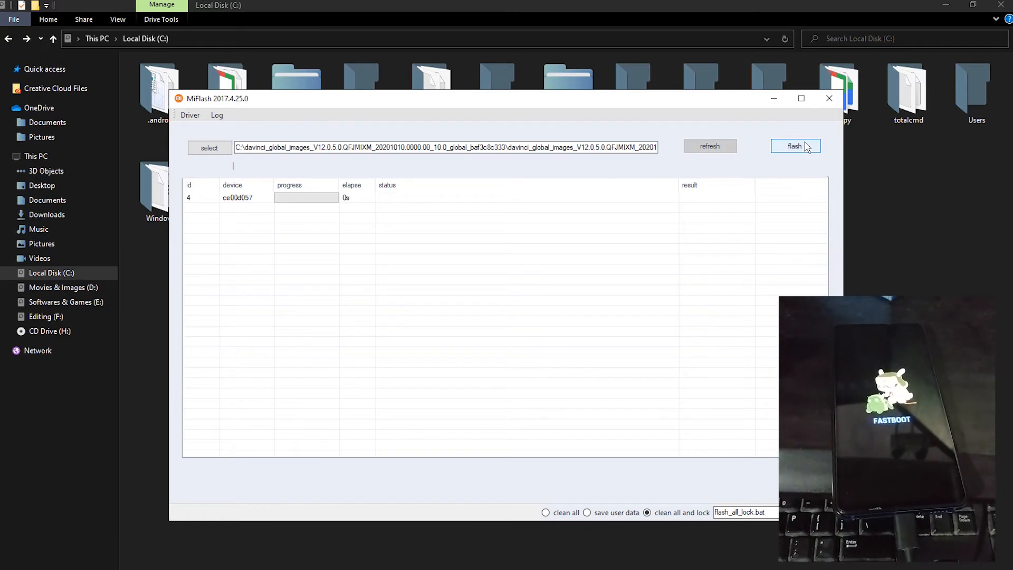